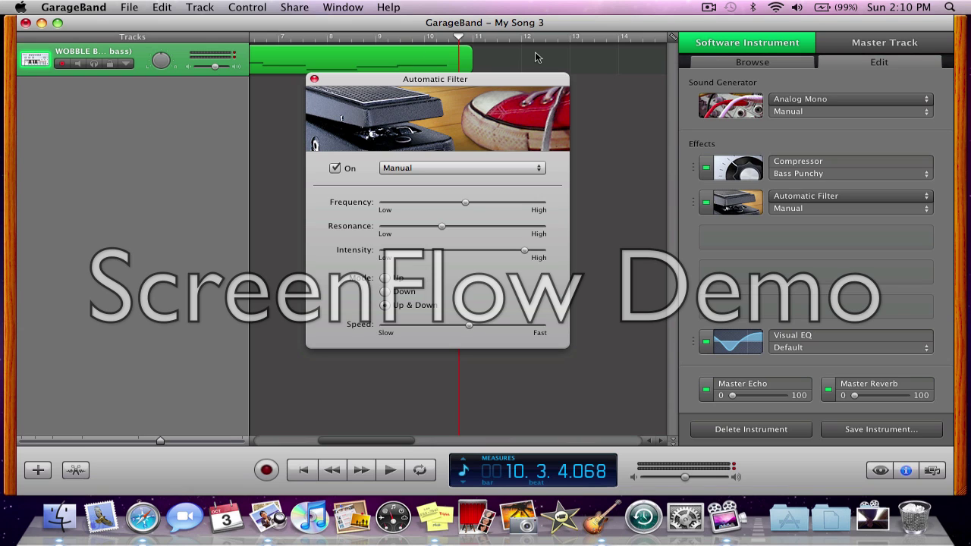
- Swap the track's WOBBLE BASS instrument for Deep Round Synth Bass from the Bass library
click(746, 68)
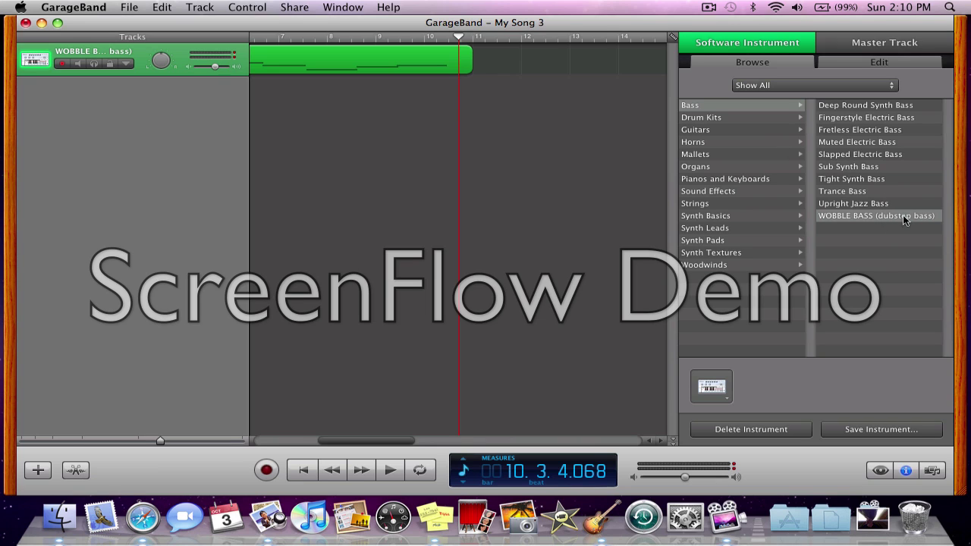
click(862, 107)
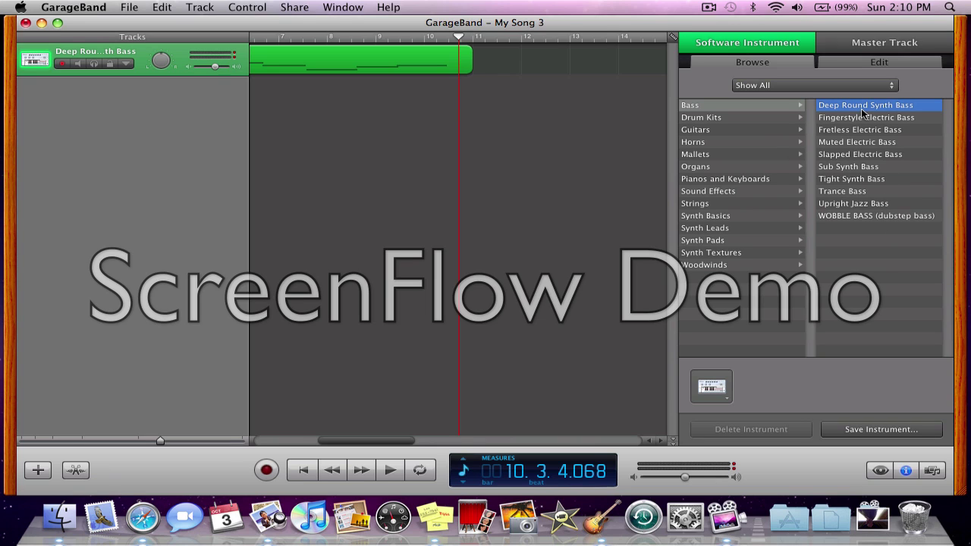
- Insert an Automatic Filter into the empty effect slot below Compressor on the bass track
click(850, 60)
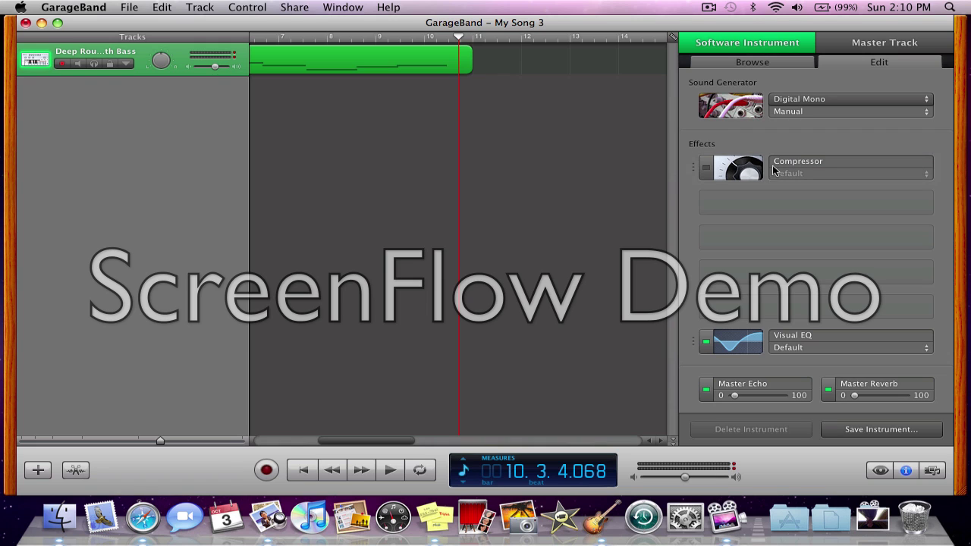
click(756, 205)
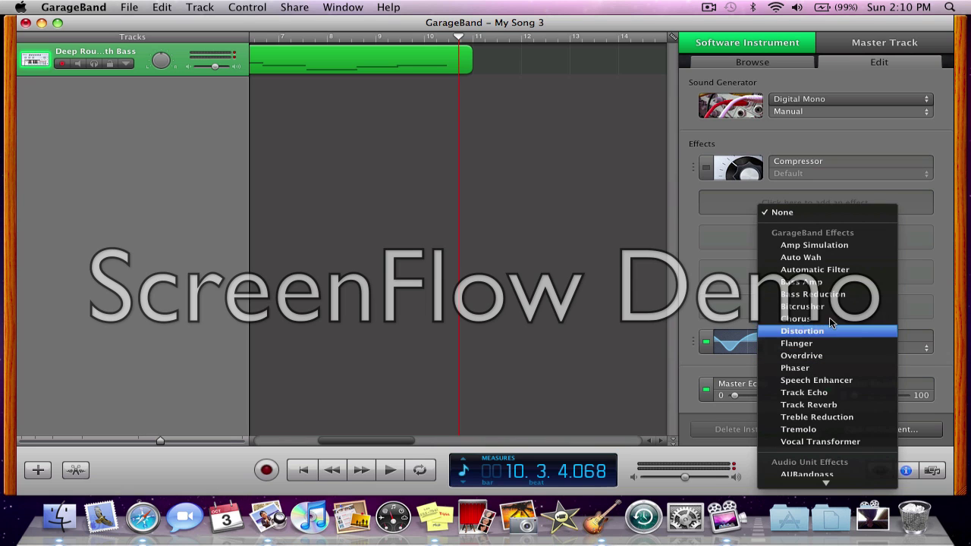
click(841, 274)
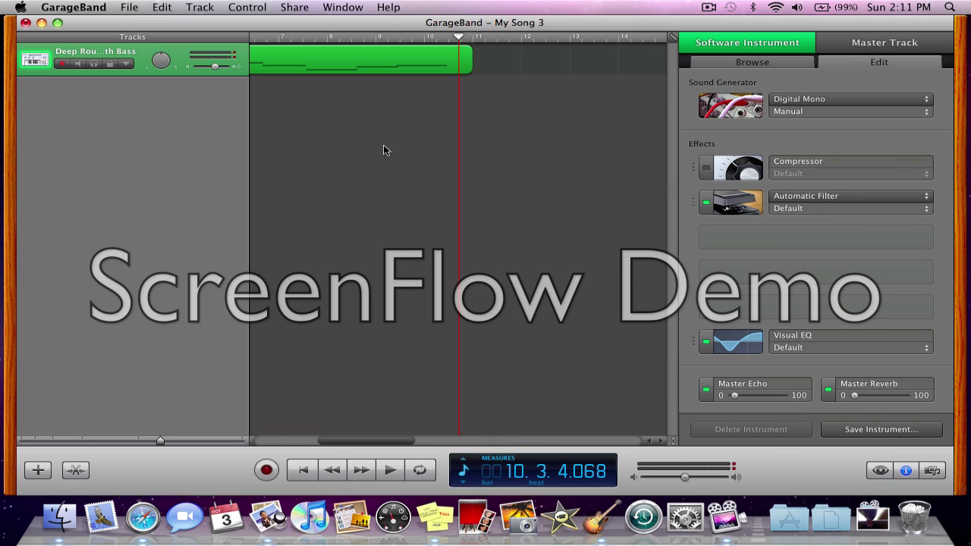
- Open the Automatic Filter window, move it left, and set frequency 62% and intensity 55%
click(721, 202)
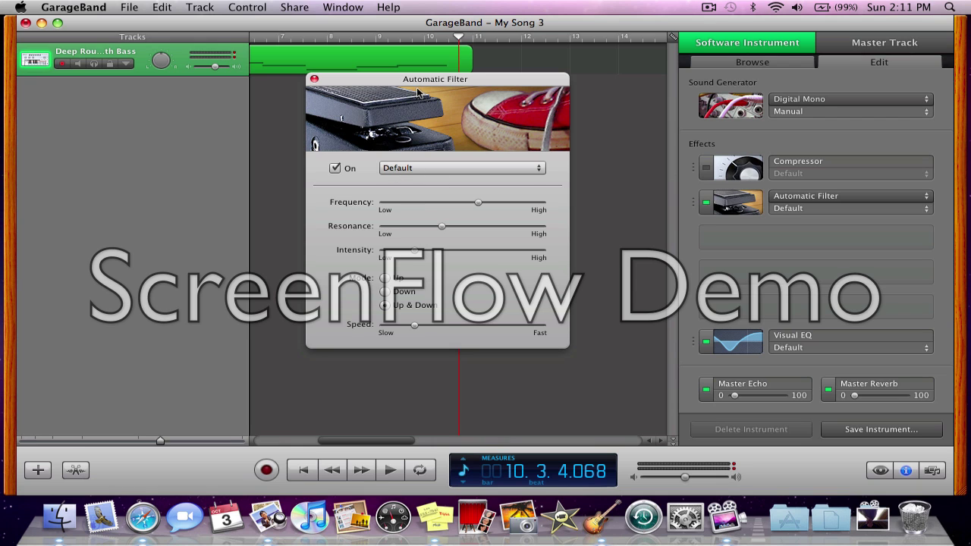
drag(417, 84, 237, 98)
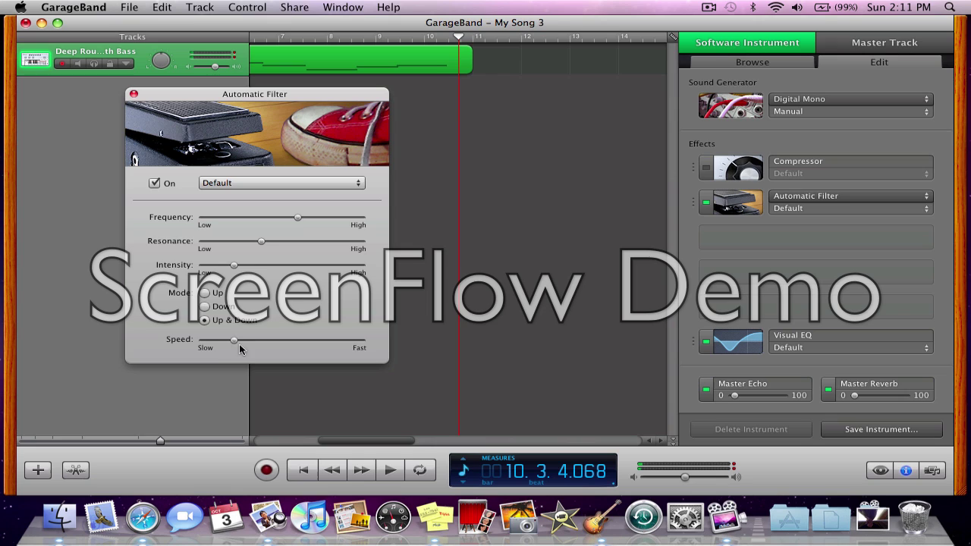
drag(298, 220, 311, 220)
drag(234, 267, 293, 271)
- Push wobble speed nearly to Fast, intensity to 70%, frequency higher, and resonance to about 26%
click(274, 340)
drag(273, 343, 335, 343)
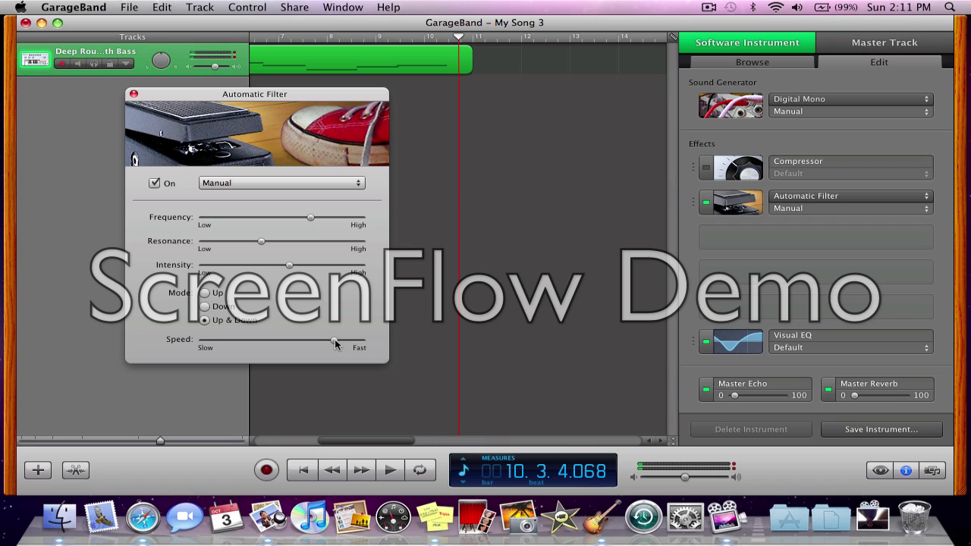
drag(290, 267, 317, 267)
drag(313, 220, 328, 220)
drag(261, 240, 315, 244)
drag(312, 242, 256, 242)
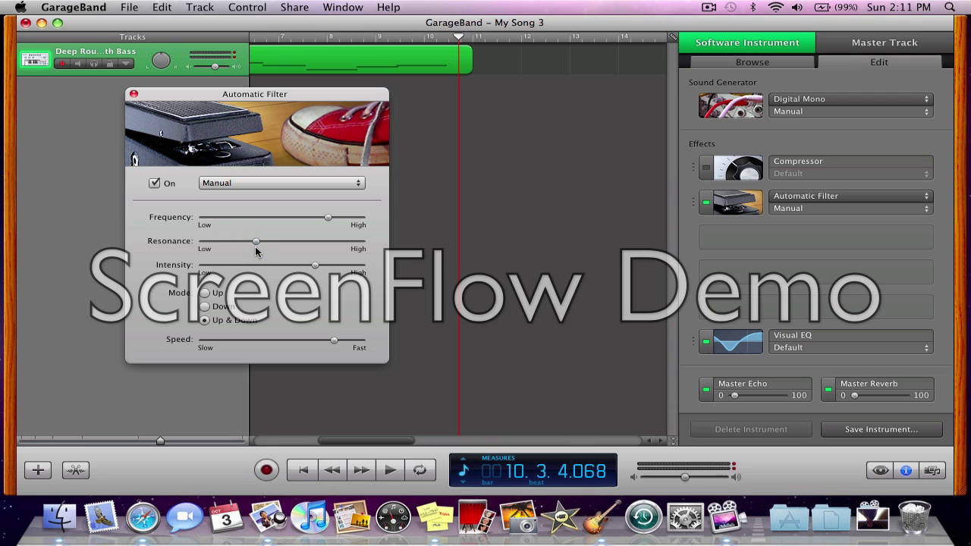
- Load WOBBLE BASS (dubstep bass) without saving the changes, and show its effects settings
click(805, 65)
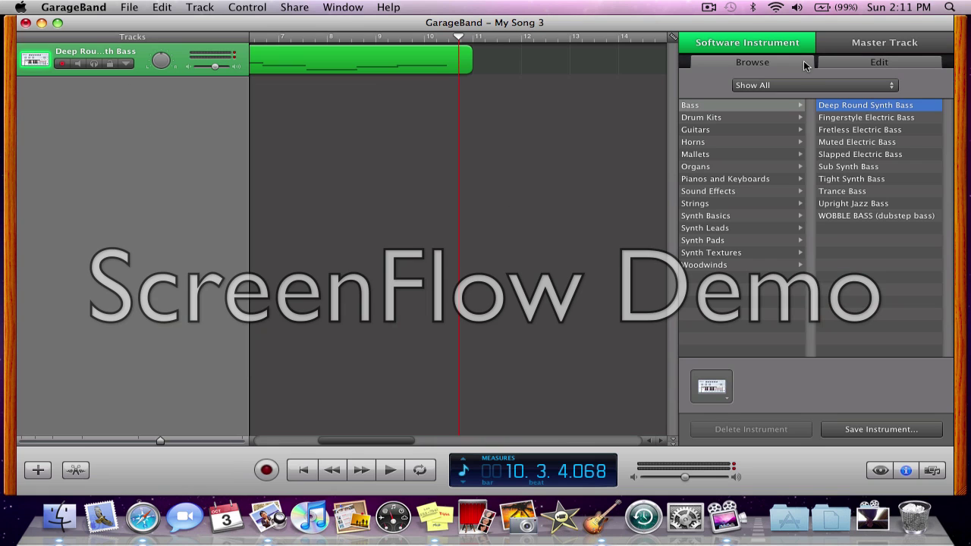
click(842, 218)
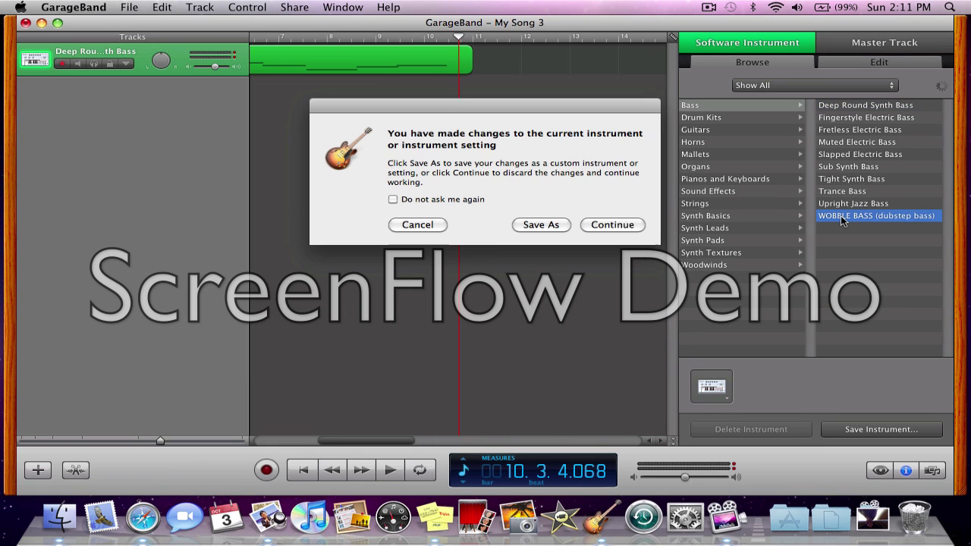
click(607, 224)
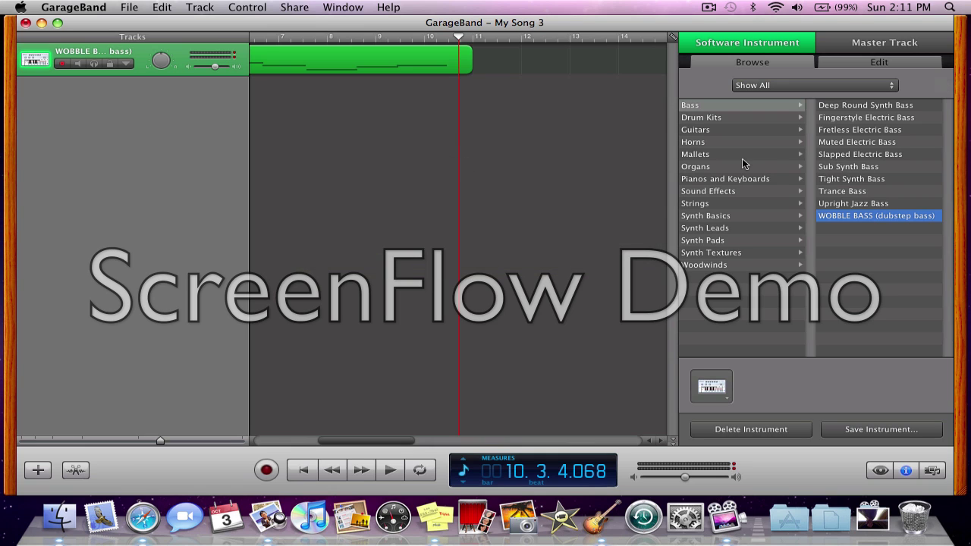
click(844, 65)
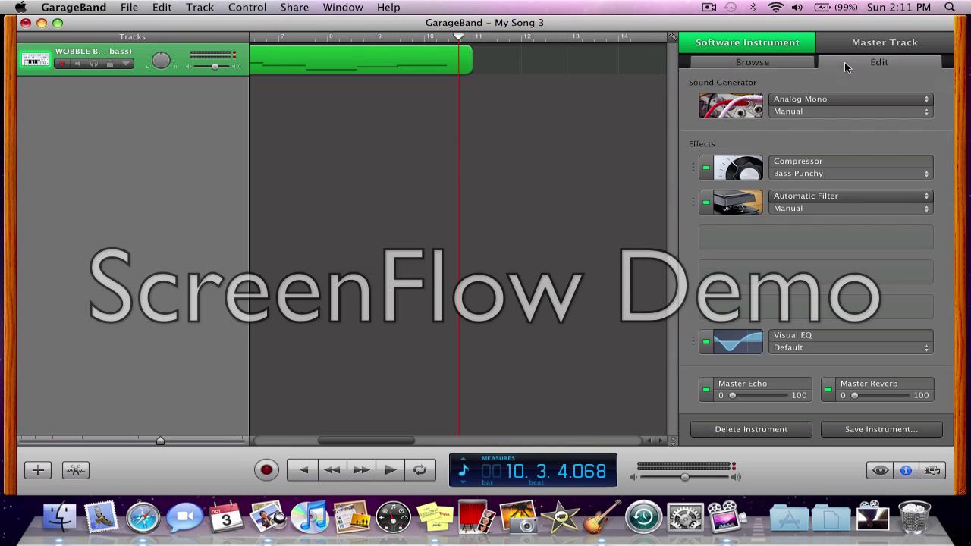
- Open the WOBBLE BASS Automatic Filter and ease its wobble speed just below Fast
click(734, 202)
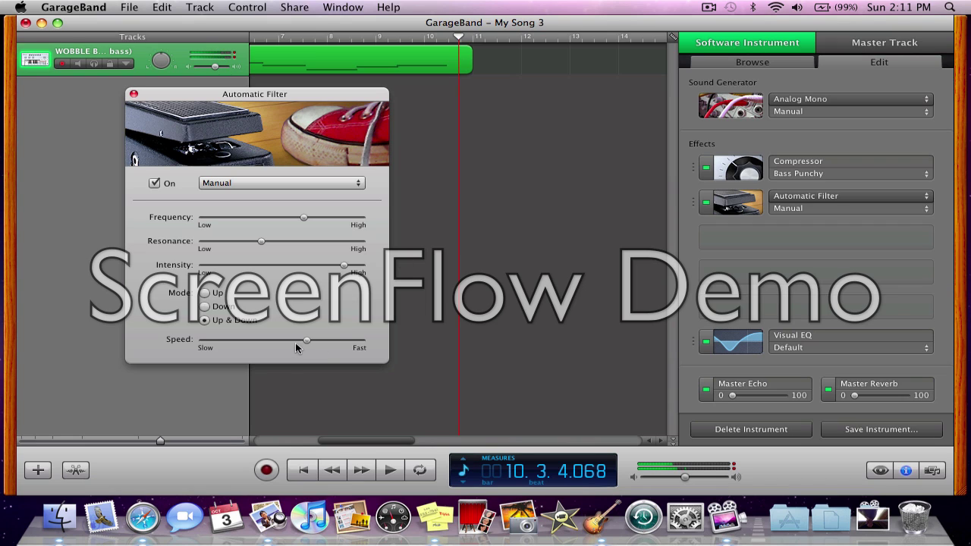
drag(295, 343, 316, 341)
drag(315, 342, 307, 343)
click(330, 343)
drag(329, 343, 316, 343)
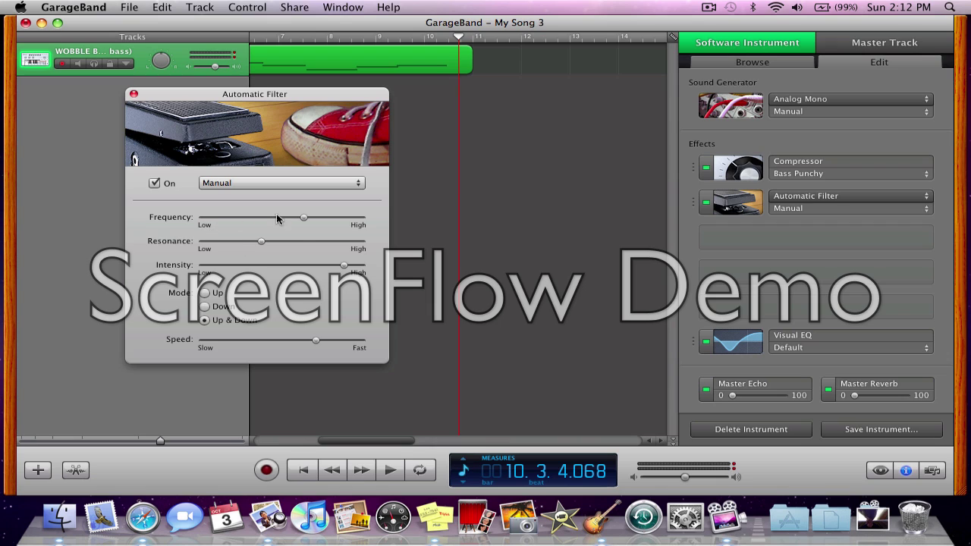
- Set filter frequency around 75%, resonance 39%, much lower intensity, and speed near 1/8t
drag(303, 220, 253, 220)
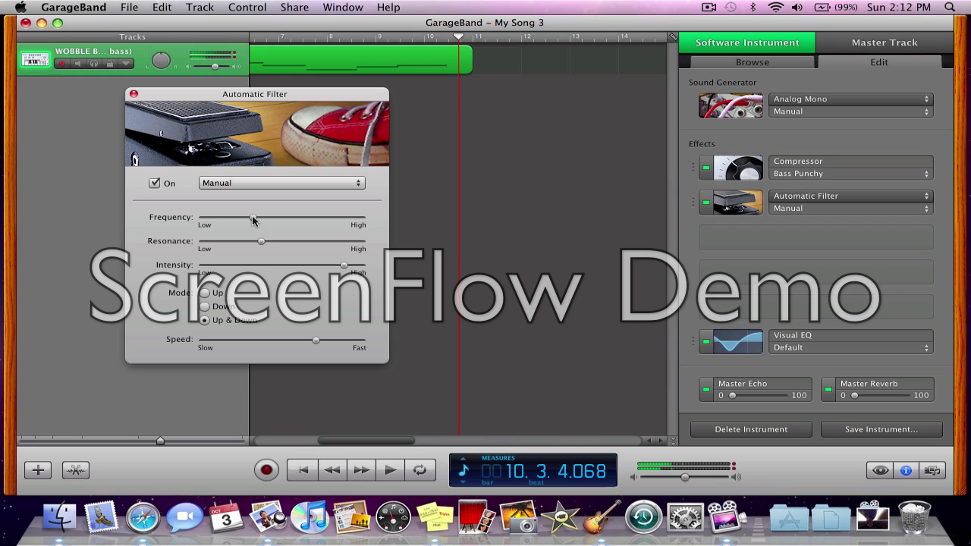
drag(253, 220, 321, 221)
mouse_move(261, 243)
mouse_down()
mouse_move(314, 255)
mouse_move(255, 241)
mouse_up()
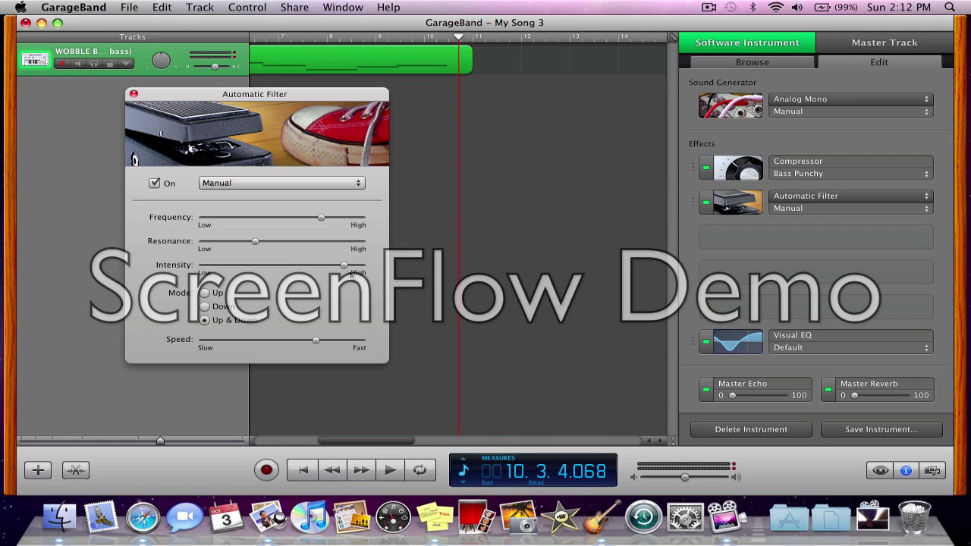
drag(344, 269, 247, 265)
mouse_move(316, 343)
mouse_down()
mouse_move(286, 342)
mouse_move(342, 341)
mouse_move(311, 341)
mouse_up()
mouse_move(322, 220)
mouse_down()
mouse_move(258, 228)
mouse_move(326, 225)
mouse_up()
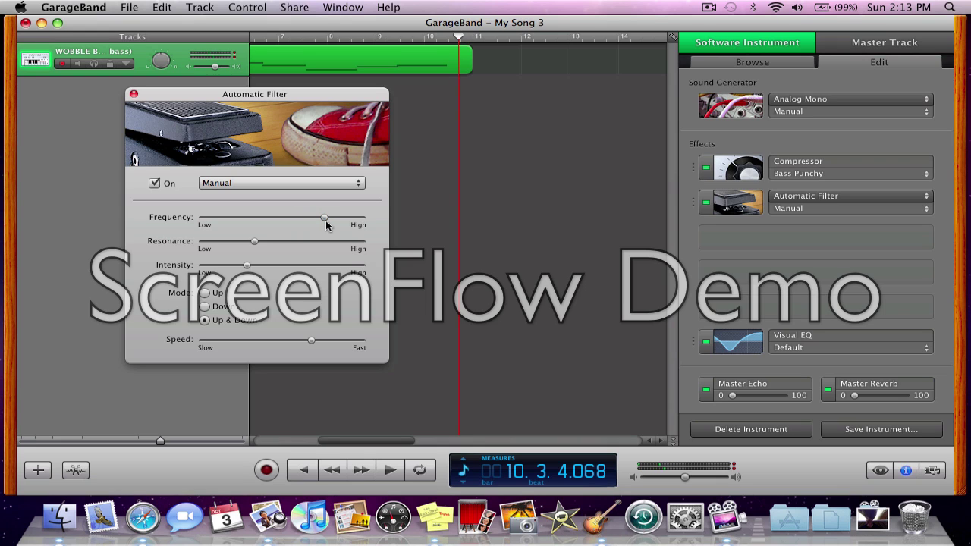